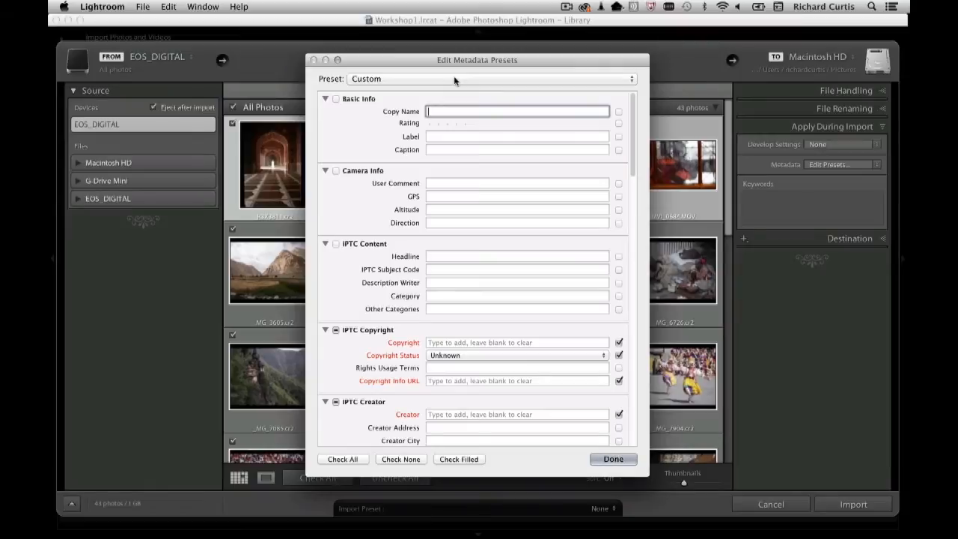
Step: Load the saved metadata preset and review its IPTC copyright, creator, image and status fields for use during import
{"action": "left_click", "coordinate": [454, 79]}
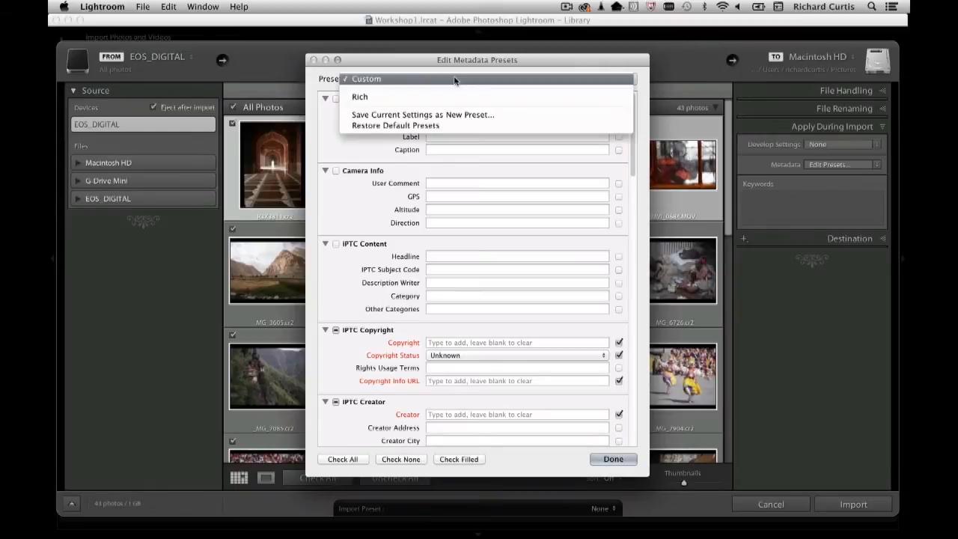
{"action": "left_click", "coordinate": [365, 95]}
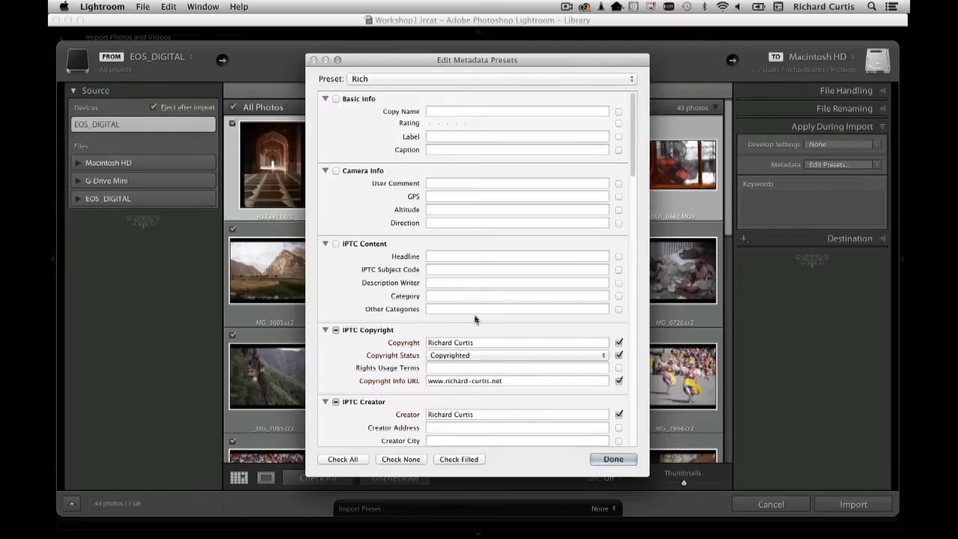
{"action": "left_click", "coordinate": [483, 342]}
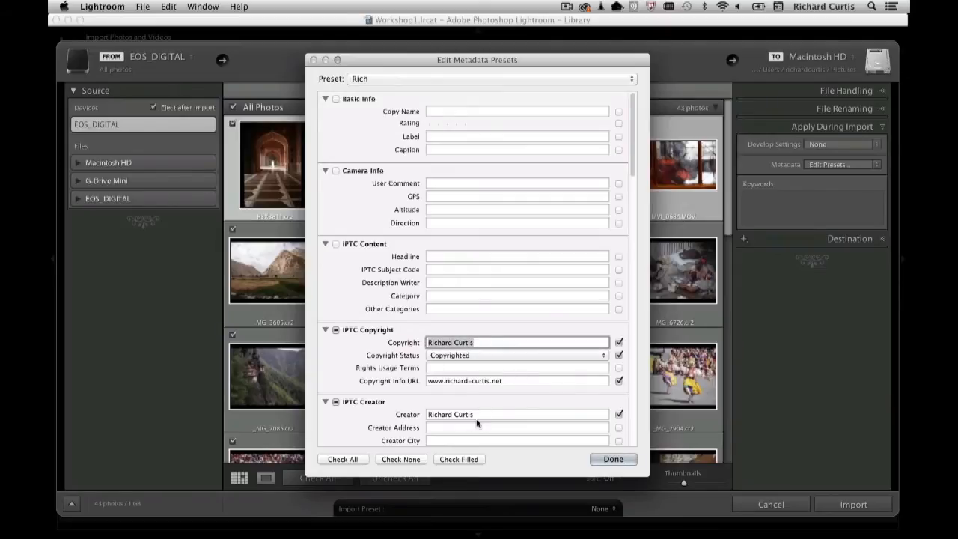
{"action": "scroll", "coordinate": [476, 365], "scroll_direction": "down", "scroll_amount": 3}
{"action": "scroll", "coordinate": [477, 364], "scroll_direction": "down", "scroll_amount": 8}
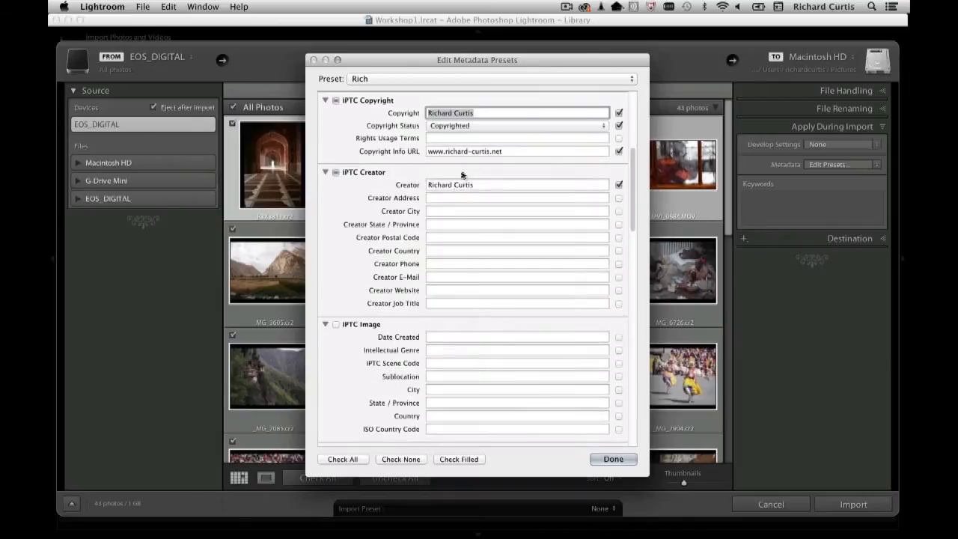
{"action": "scroll", "coordinate": [455, 301], "scroll_direction": "down", "scroll_amount": 9}
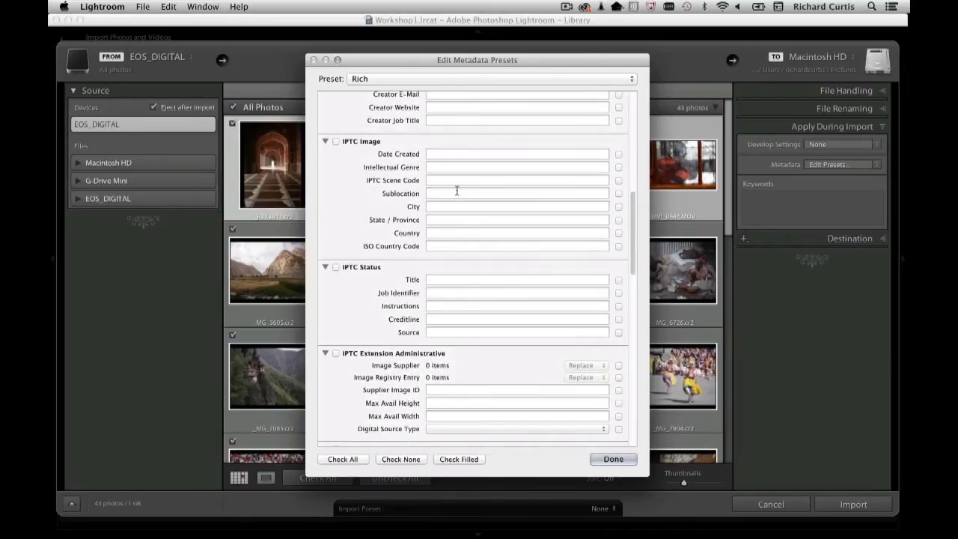
{"action": "scroll", "coordinate": [455, 190], "scroll_direction": "down", "scroll_amount": 7}
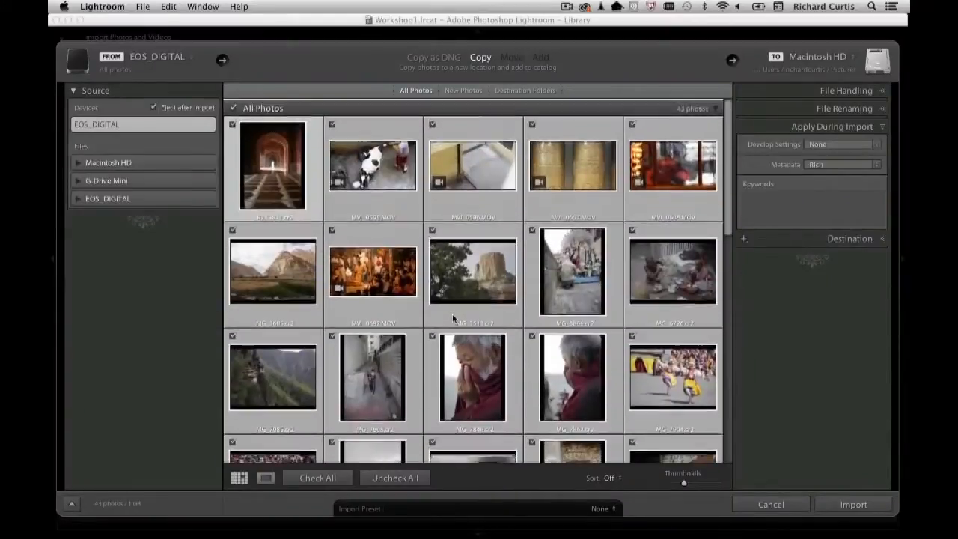
Step: Look through the photos being imported and enter the import keywords "India, Bhutan"
{"action": "scroll", "coordinate": [452, 315], "scroll_direction": "down", "scroll_amount": 5}
{"action": "left_click", "coordinate": [775, 205]}
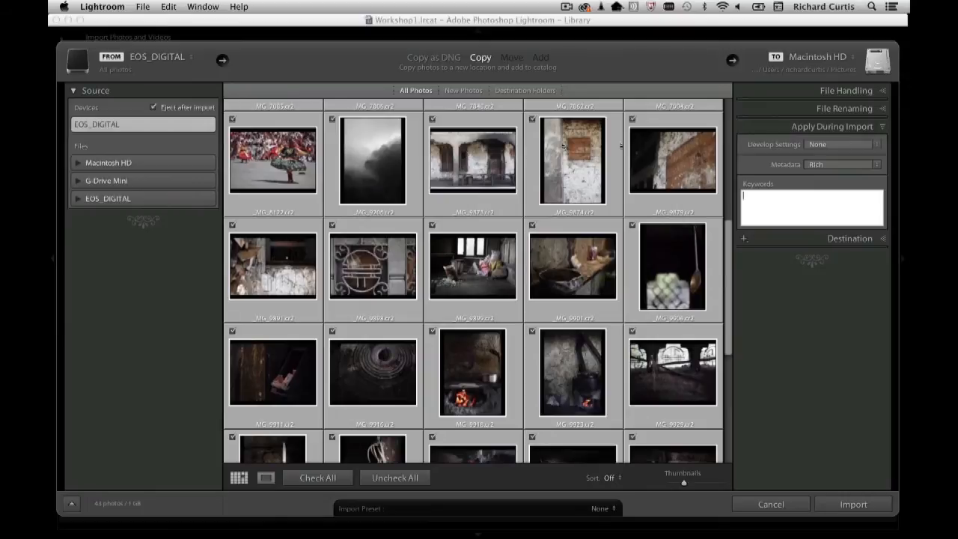
{"action": "scroll", "coordinate": [442, 288], "scroll_direction": "down", "scroll_amount": 5}
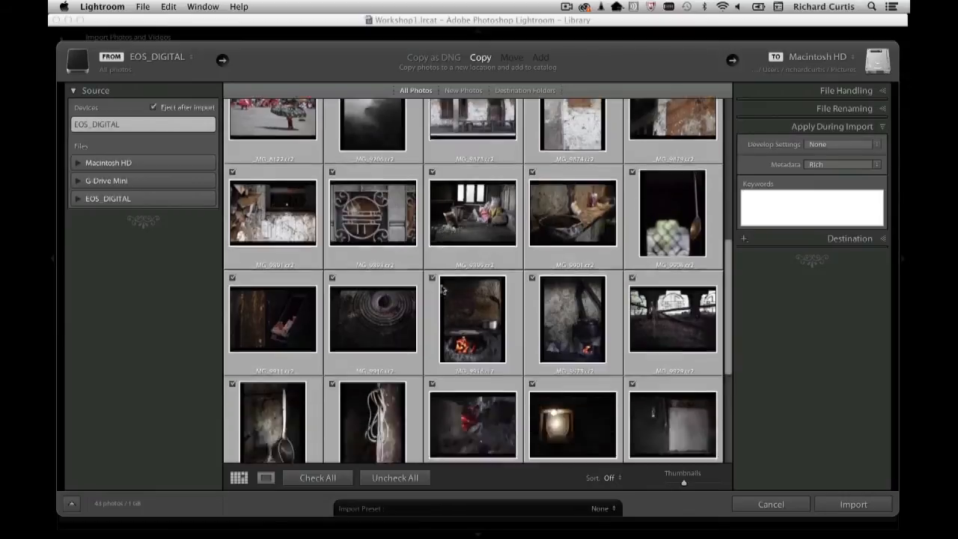
{"action": "scroll", "coordinate": [442, 288], "scroll_direction": "up", "scroll_amount": 7}
{"action": "scroll", "coordinate": [442, 288], "scroll_direction": "down", "scroll_amount": 5}
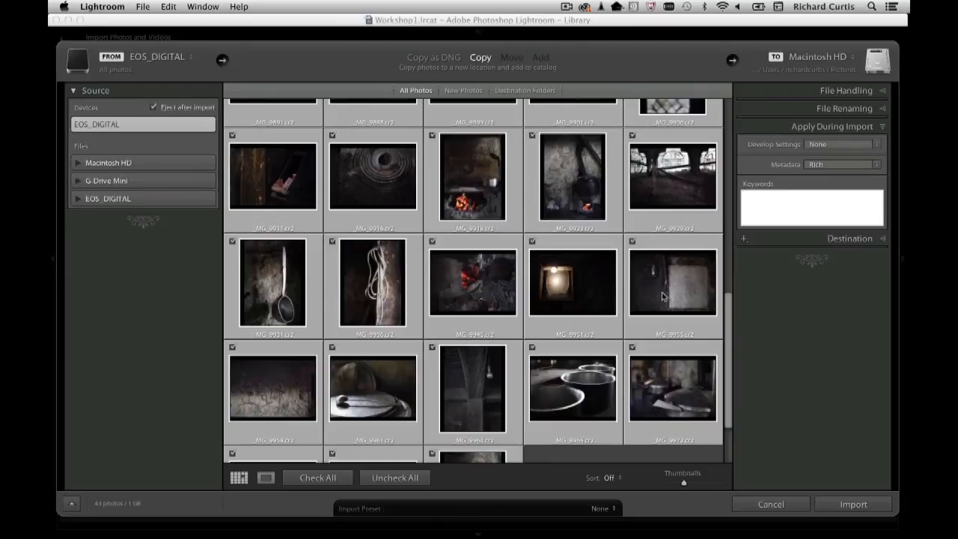
{"action": "left_click", "coordinate": [771, 194]}
{"action": "type", "text": "India, Bhutan"}
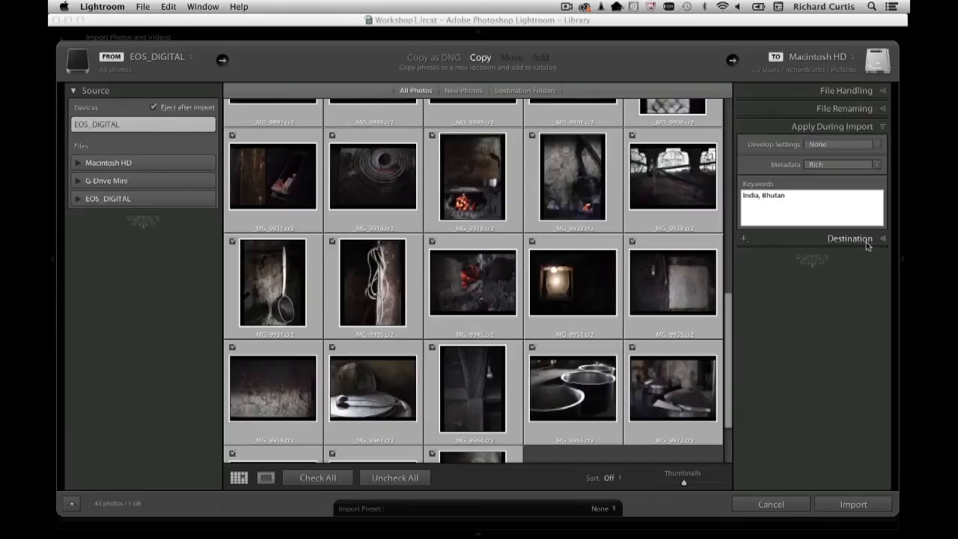
Step: Show the destination settings, collapse the Macintosh HD folder list and choose G-Drive Mini as the import destination
{"action": "left_click", "coordinate": [866, 240]}
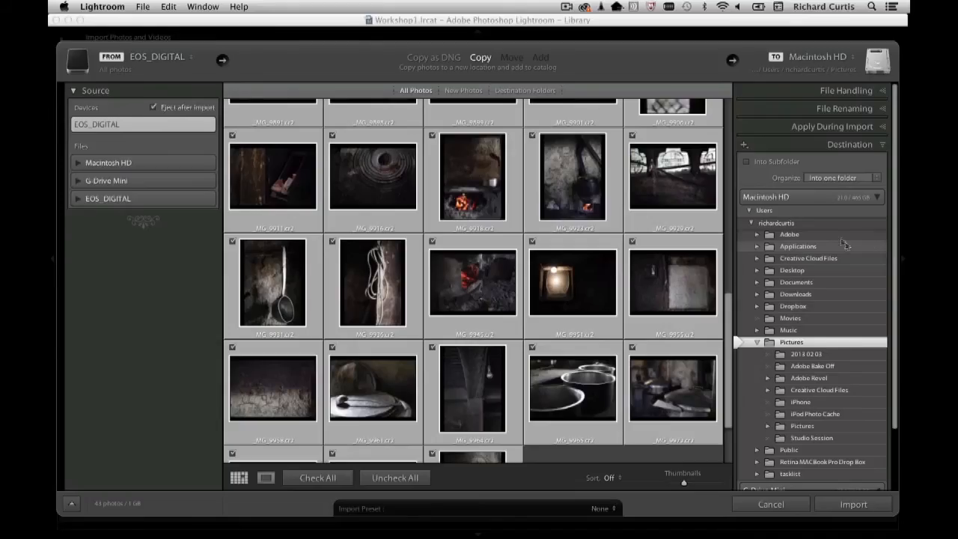
{"action": "left_click", "coordinate": [877, 197]}
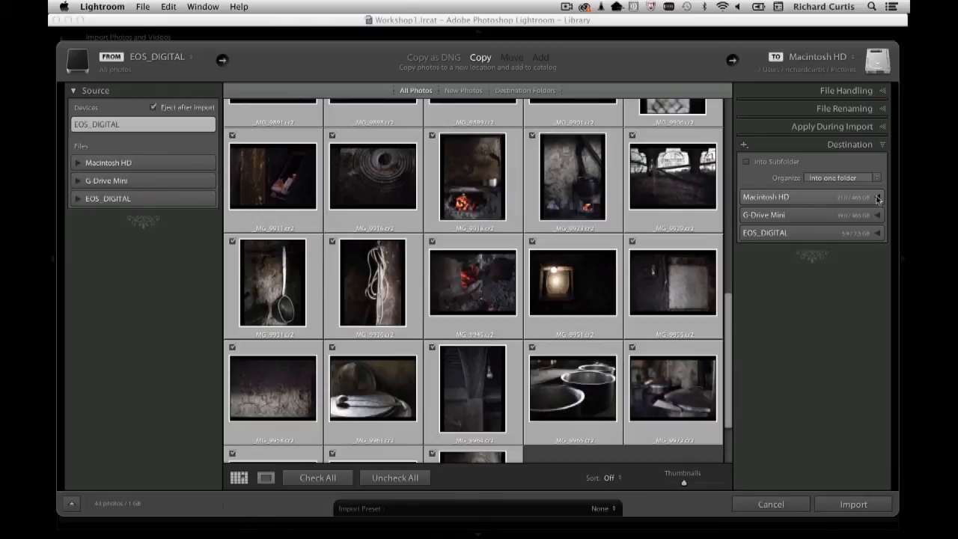
{"action": "left_click", "coordinate": [766, 216]}
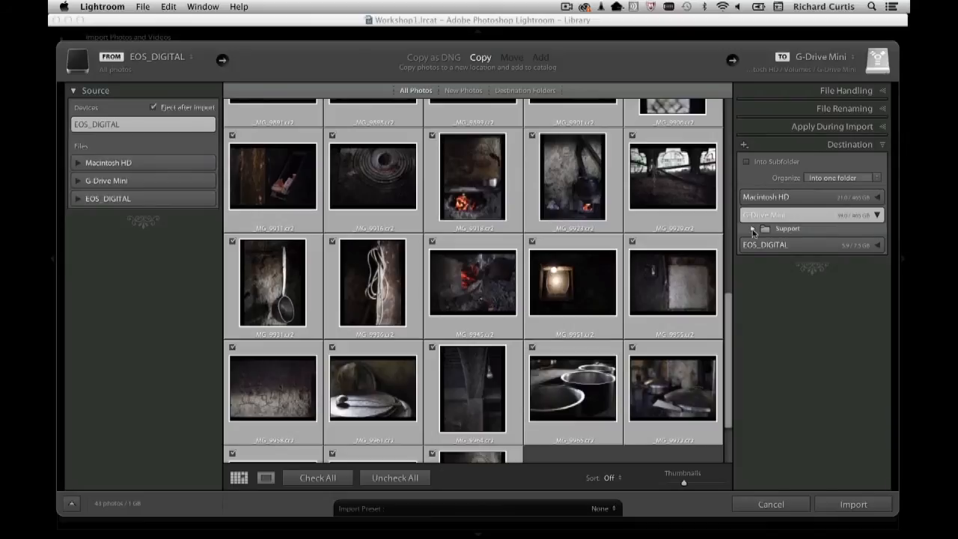
Step: Create a new folder named WorkshopPhotos on G-Drive Mini and choose it as the import destination
{"action": "left_click", "coordinate": [743, 146]}
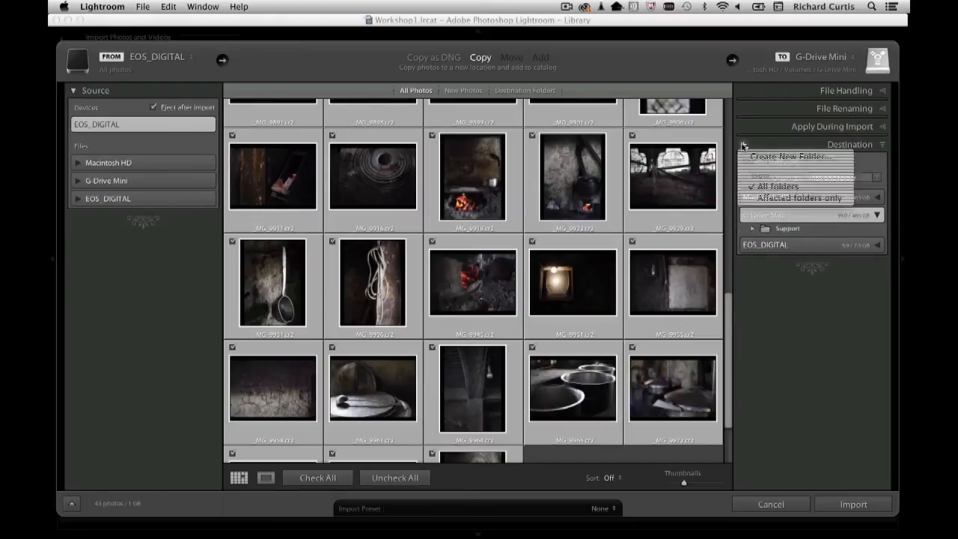
{"action": "left_click", "coordinate": [751, 153]}
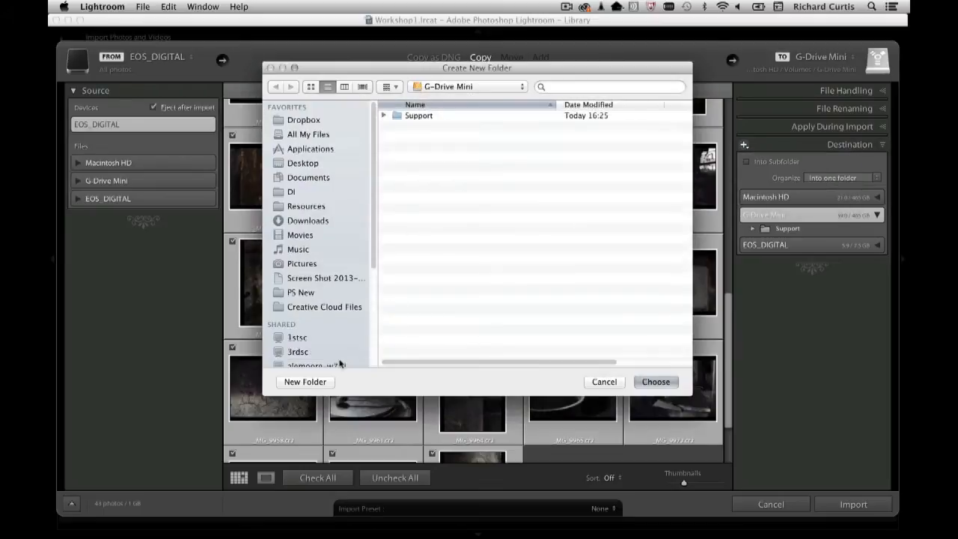
{"action": "left_click", "coordinate": [300, 383]}
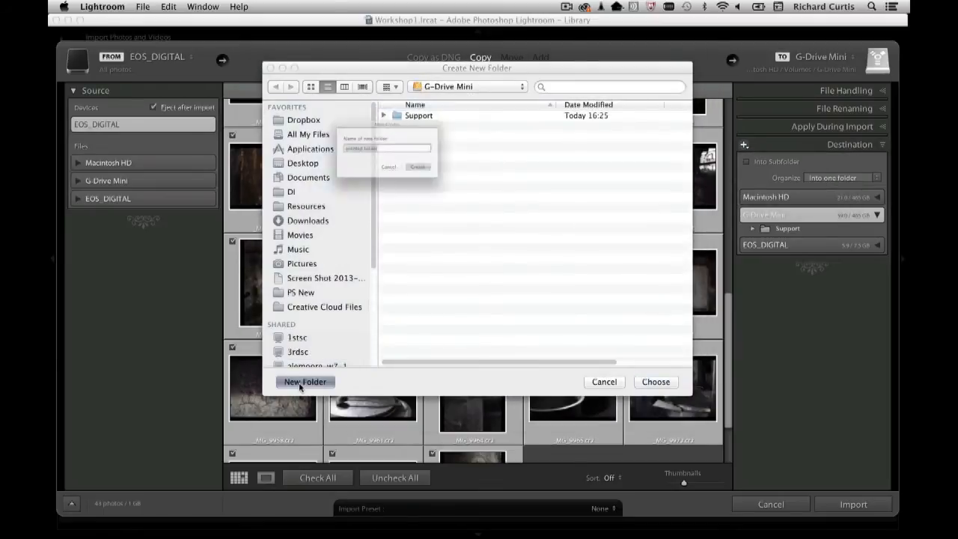
{"action": "type", "text": "Works"}
{"action": "key", "text": "BackSpace"}
{"action": "key", "text": "BackSpace"}
{"action": "key", "text": "BackSpace"}
{"action": "key", "text": "BackSpace"}
{"action": "key", "text": "BackSpace"}
{"action": "type", "text": "Wor"}
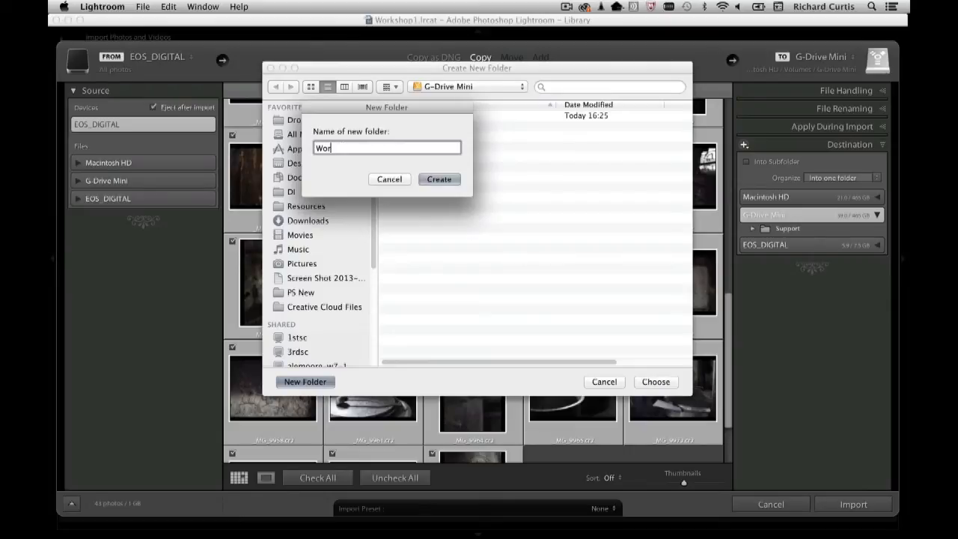
{"action": "type", "text": "kshopPhotos"}
{"action": "left_click", "coordinate": [438, 179]}
{"action": "left_click", "coordinate": [648, 382]}
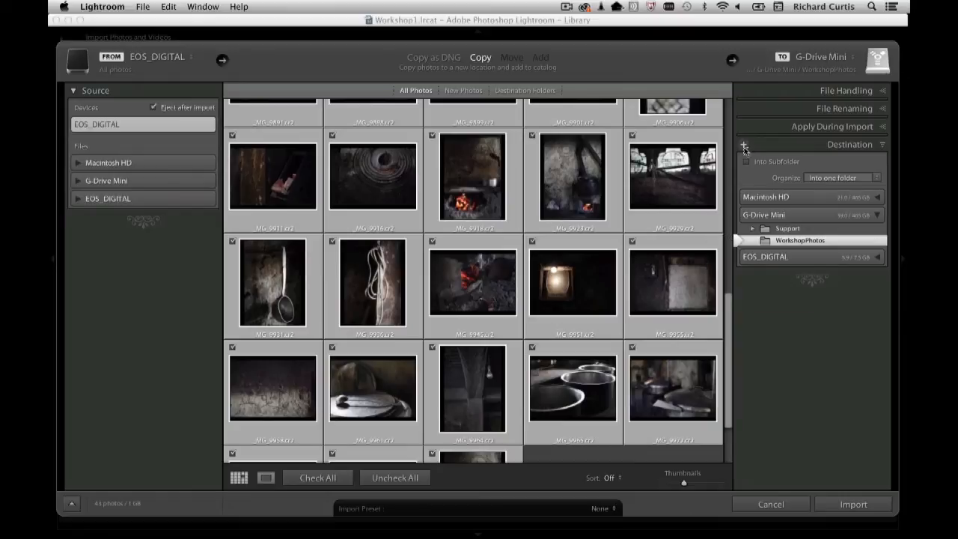
Step: Create a subfolder named "India and Bhutan" inside WorkshopPhotos and choose it as the import destination
{"action": "left_click", "coordinate": [744, 145]}
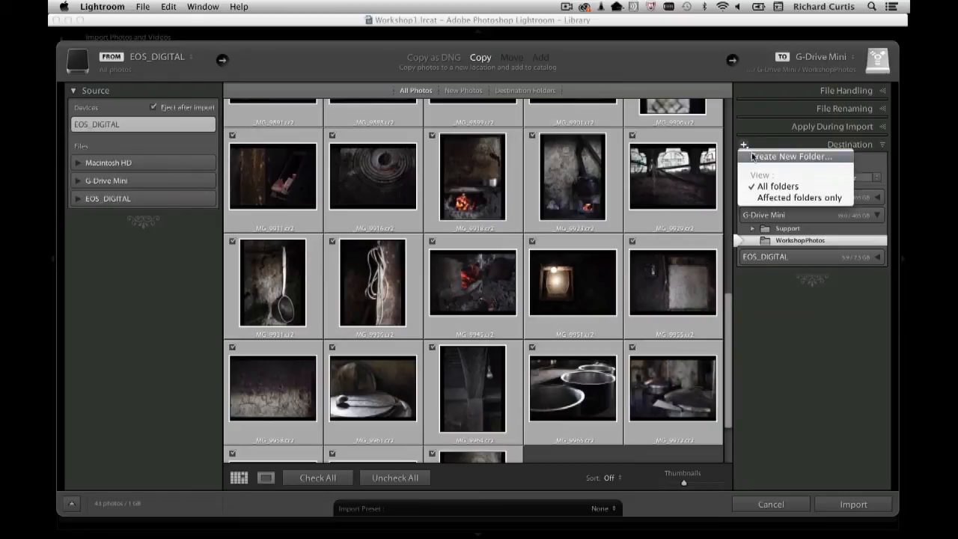
{"action": "left_click", "coordinate": [753, 155]}
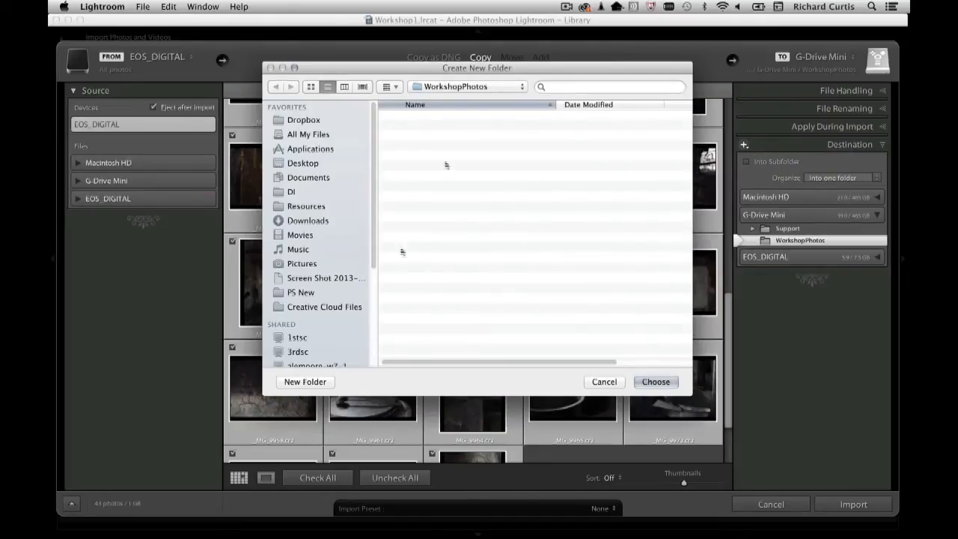
{"action": "left_click", "coordinate": [311, 383]}
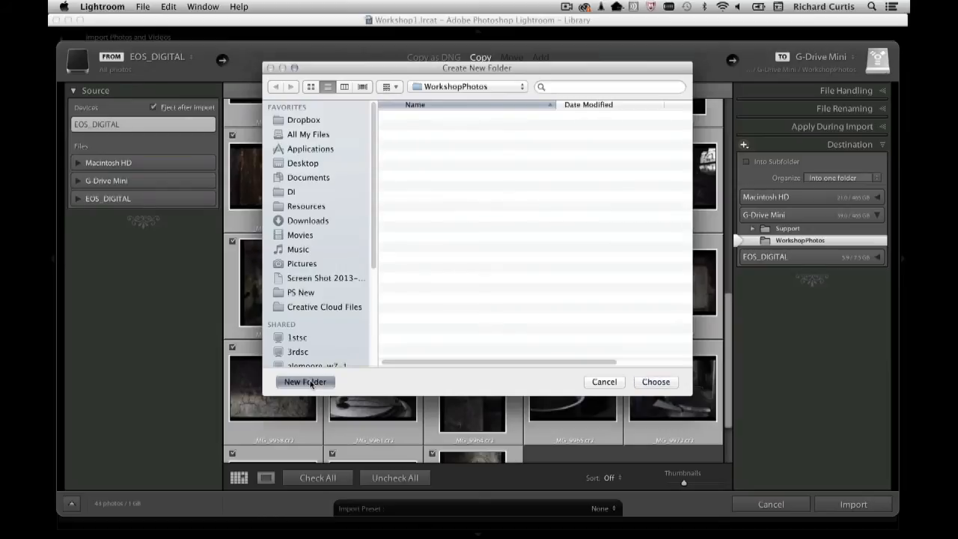
{"action": "type", "text": "India"}
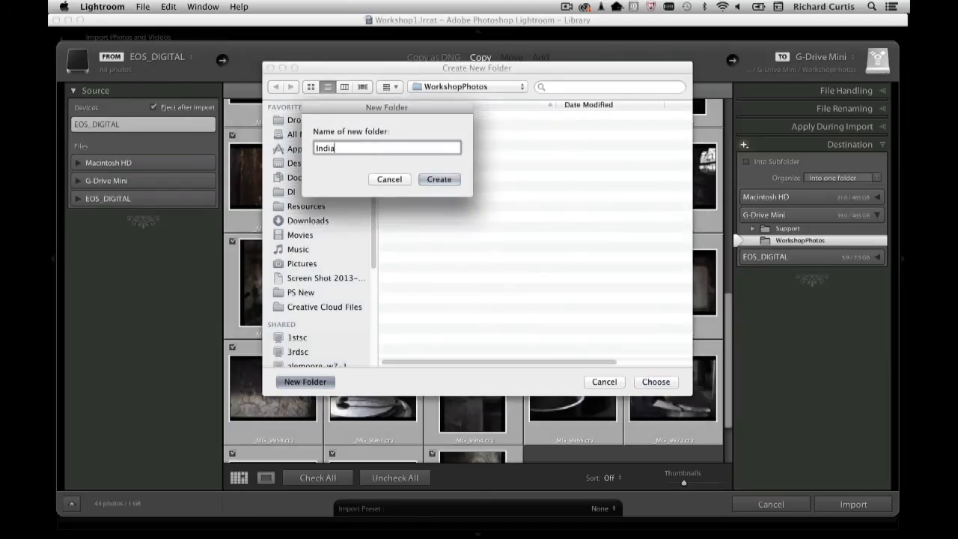
{"action": "type", "text": " and Bhutan"}
{"action": "left_click", "coordinate": [439, 180]}
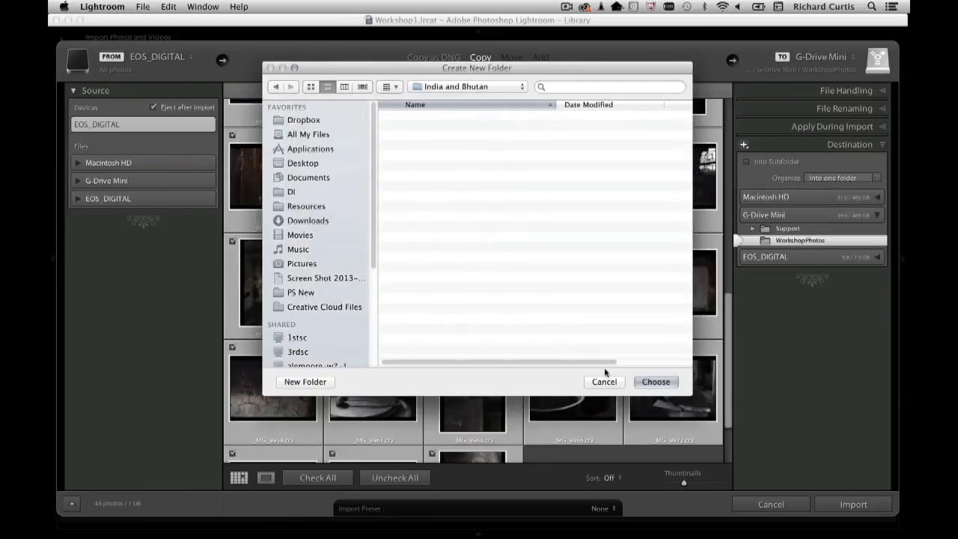
{"action": "left_click", "coordinate": [654, 381]}
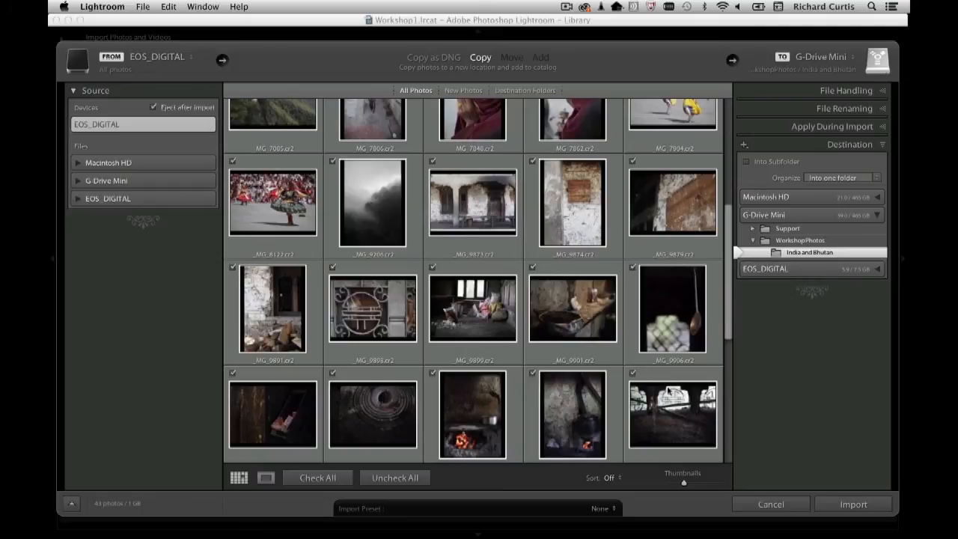
{"action": "left_click", "coordinate": [620, 479]}
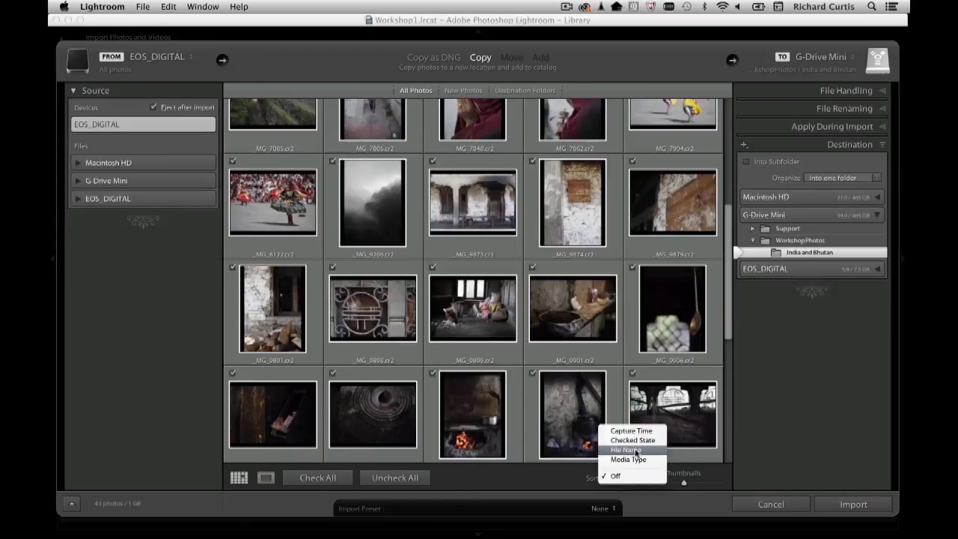
{"action": "left_click", "coordinate": [703, 480]}
{"action": "mouse_move", "coordinate": [686, 485]}
{"action": "left_mouse_down"}
{"action": "mouse_move", "coordinate": [696, 483]}
{"action": "mouse_move", "coordinate": [685, 483]}
{"action": "left_mouse_up"}
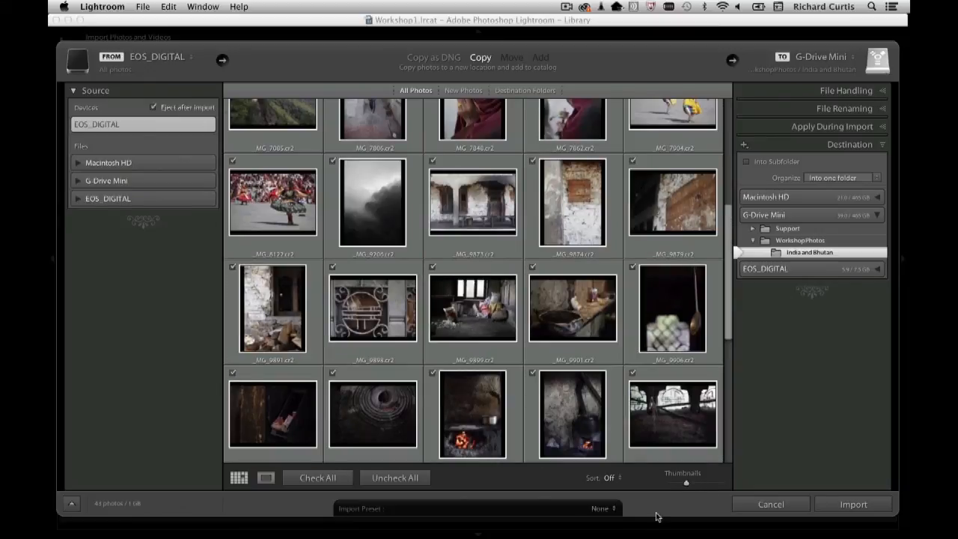
Step: Start the import to copy the checked photos from EOS_DIGITAL into the "India and Bhutan" folder
{"action": "left_click", "coordinate": [846, 505]}
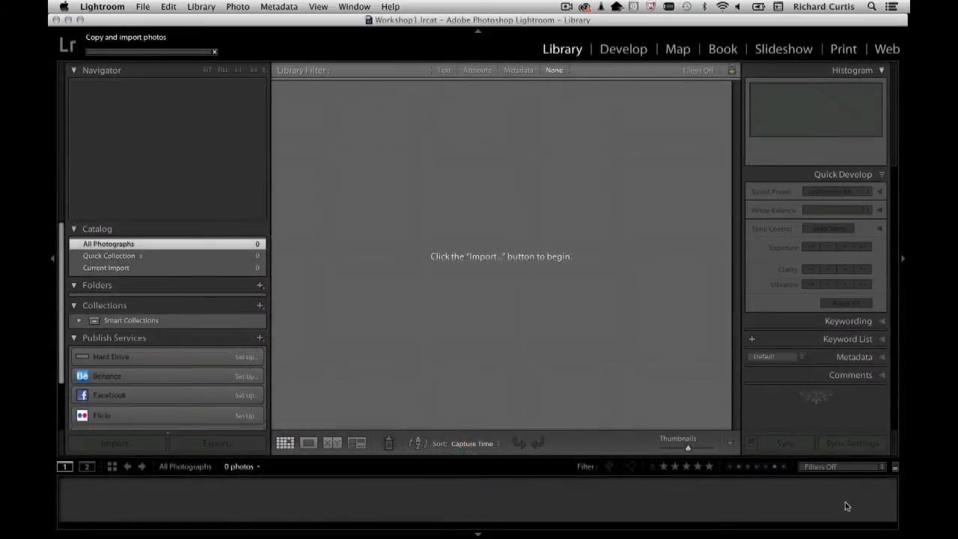